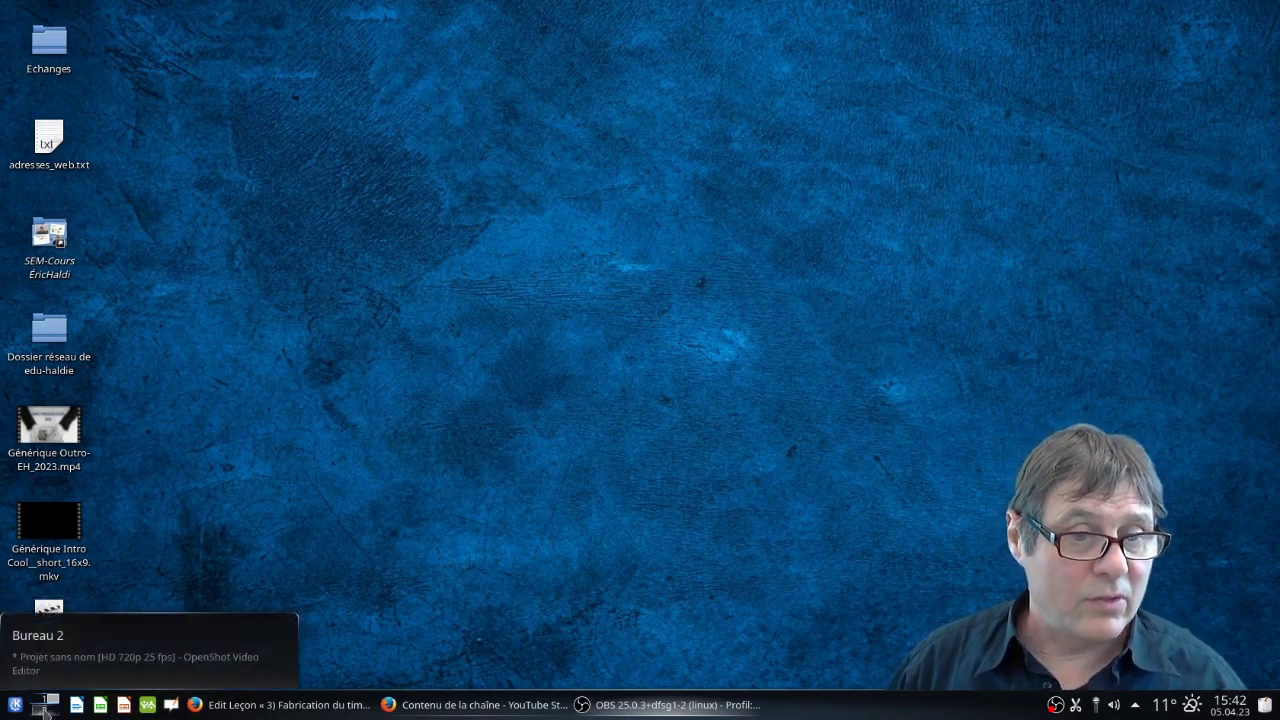
Launch qStopMotion and create a new project with descriptions Le projet, Scène 001 and Prise de vue 01, moving its window clear of the webcam
click(15, 704)
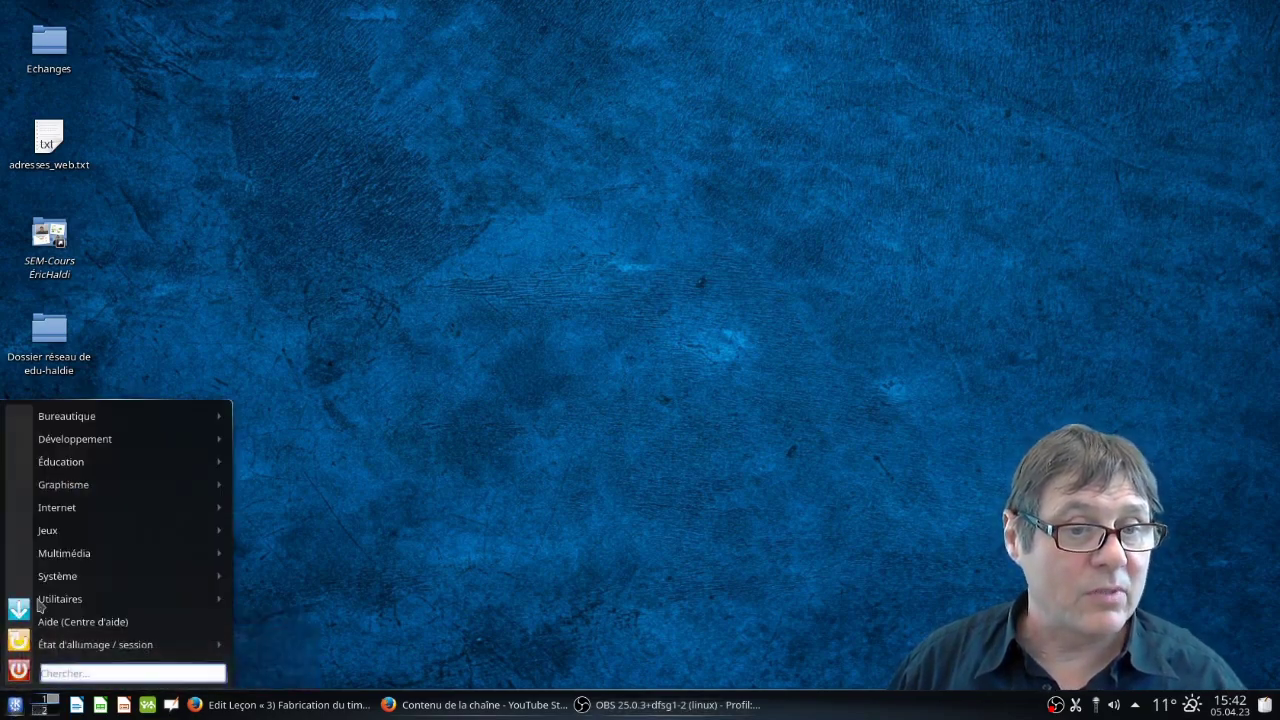
mouse_move(70, 563)
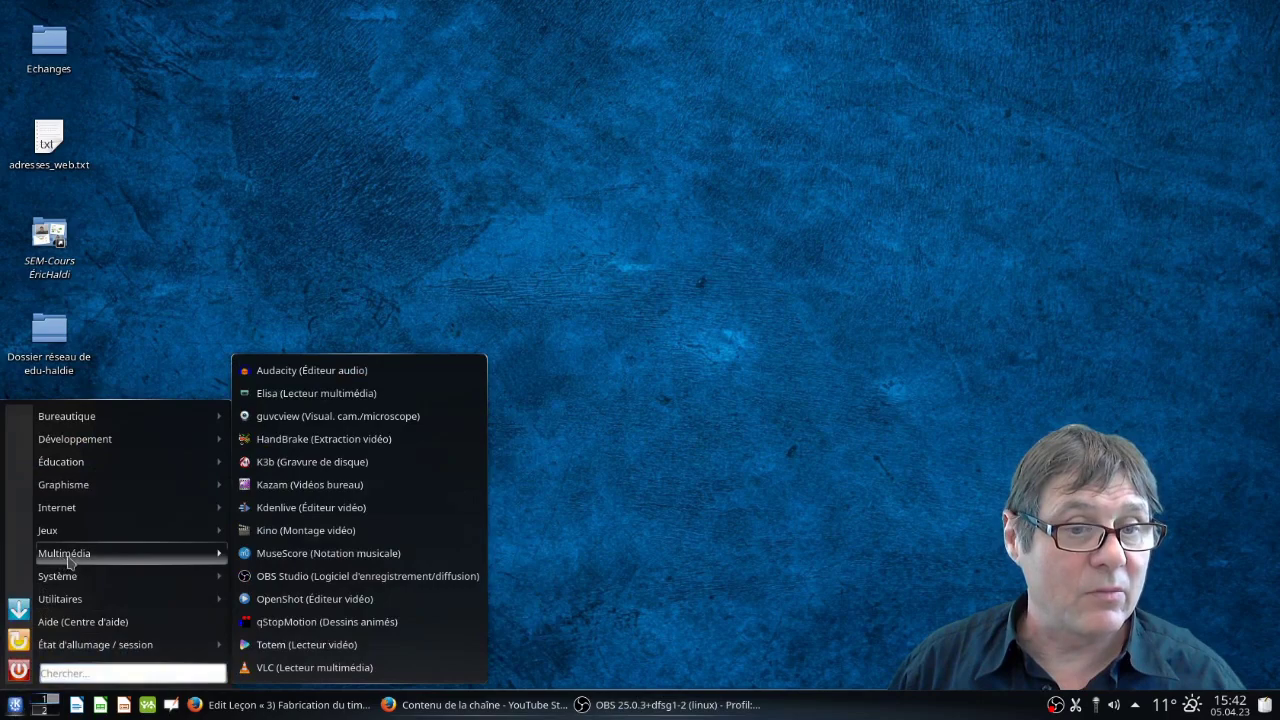
click(287, 622)
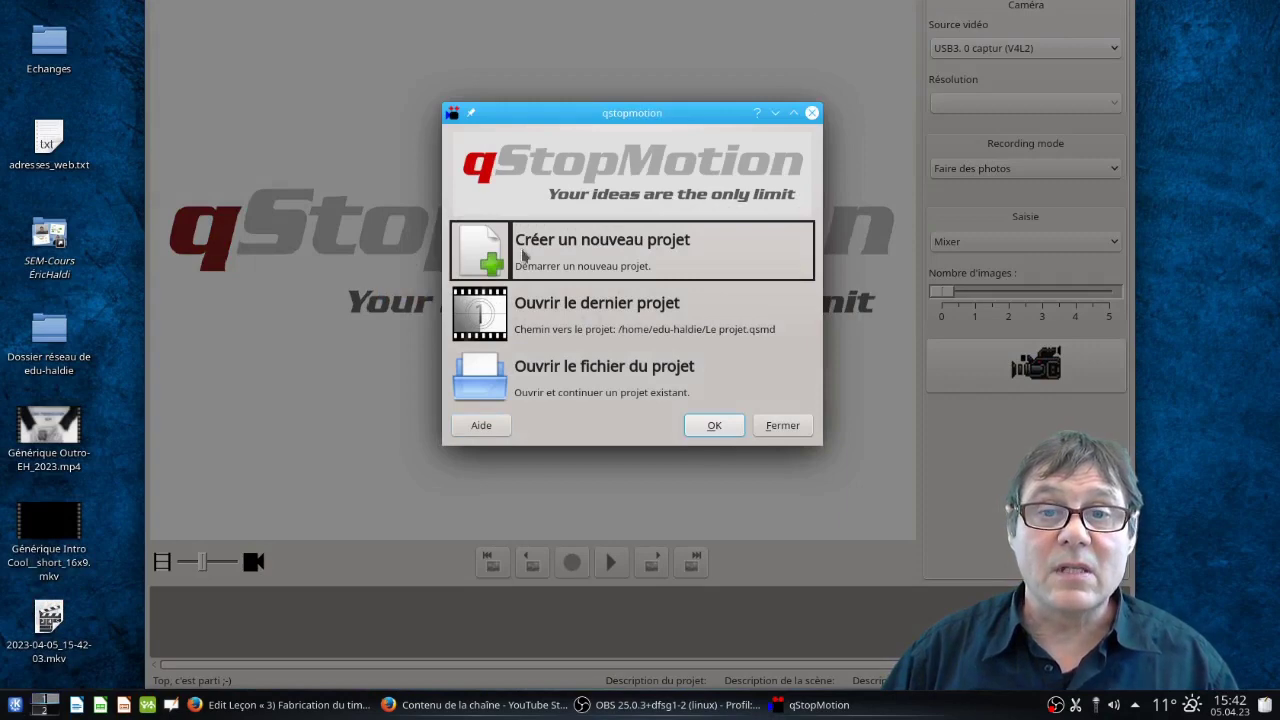
click(712, 425)
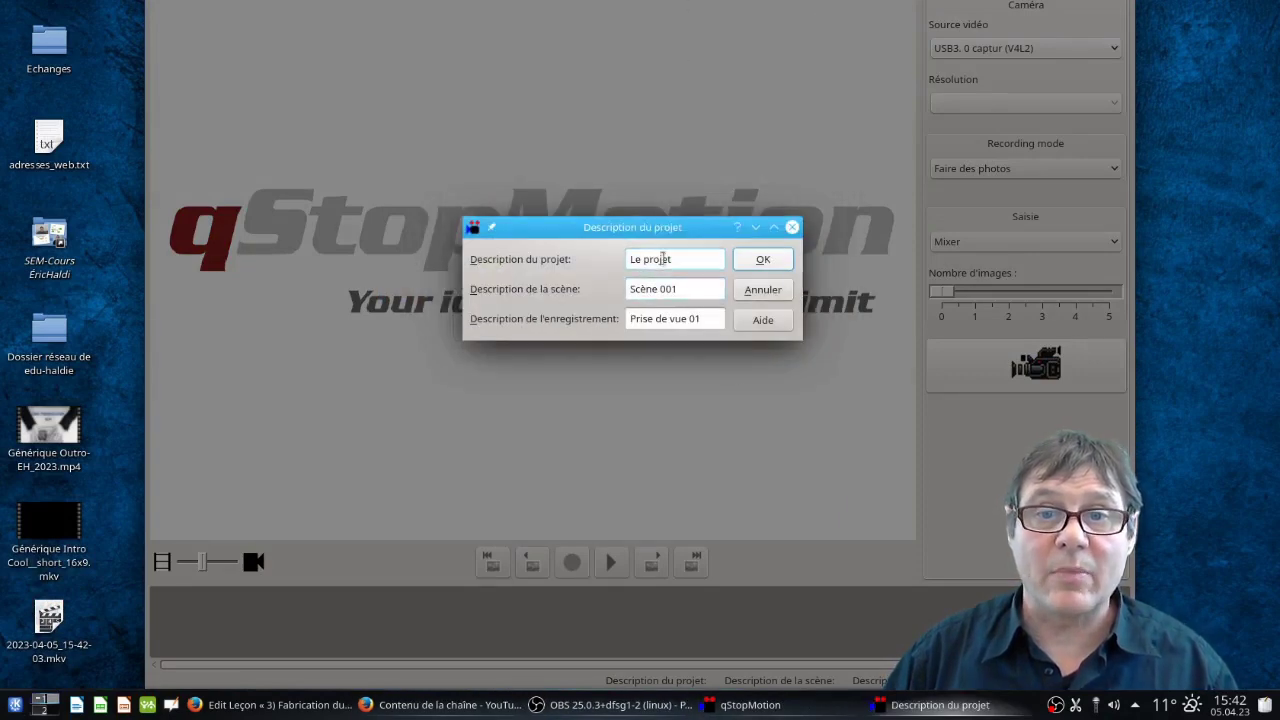
click(762, 262)
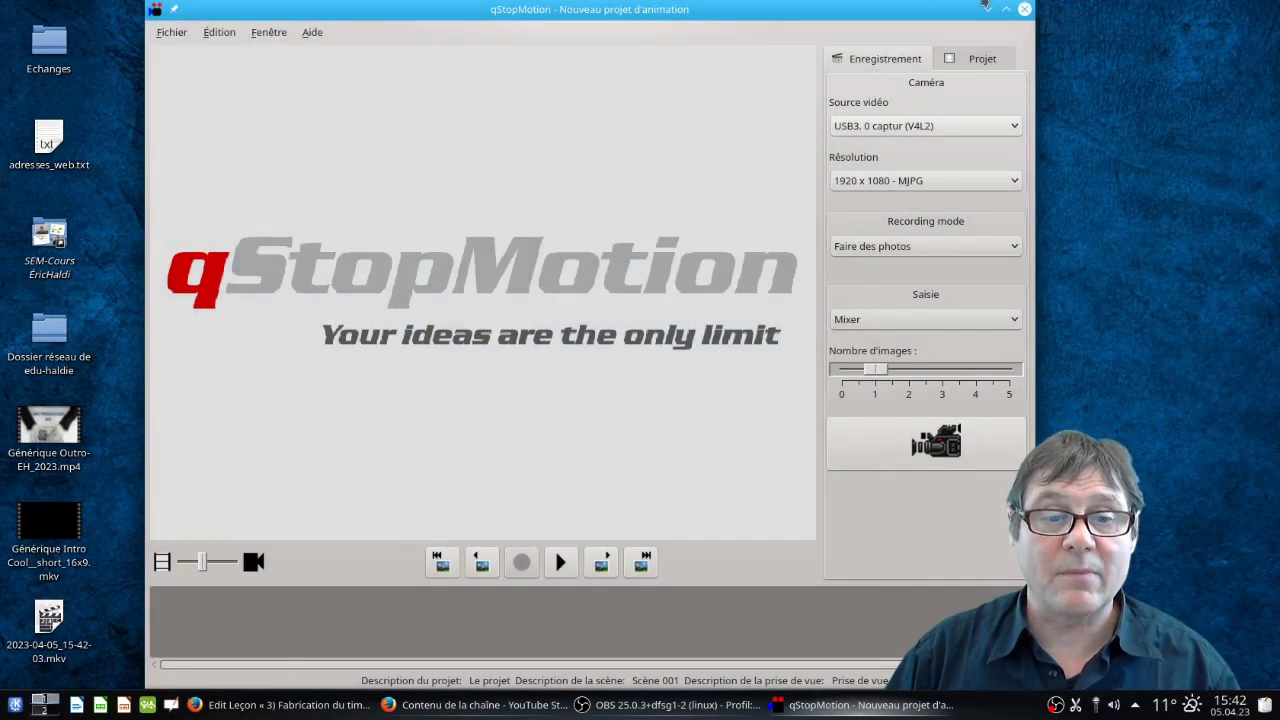
drag(763, 12, 614, 8)
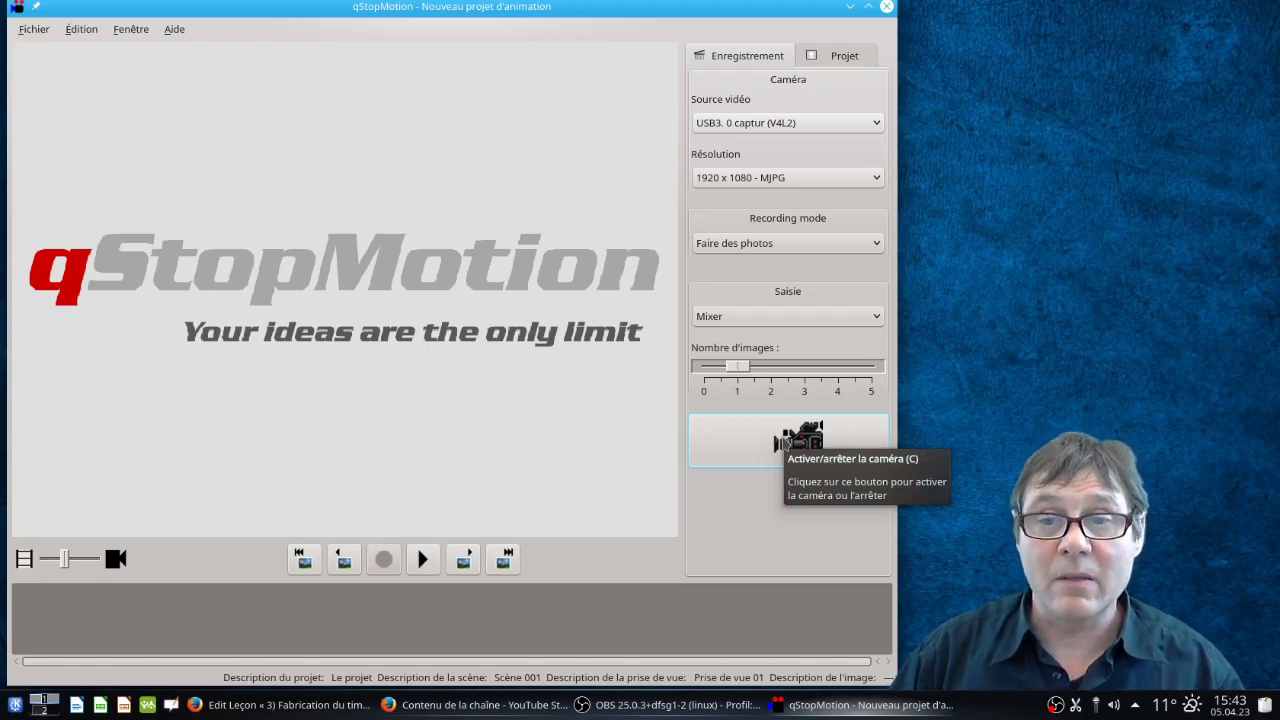
Append images 000000.jpg through 000031.jpg to the end of Prise de vue 01 and play the animation preview
click(826, 62)
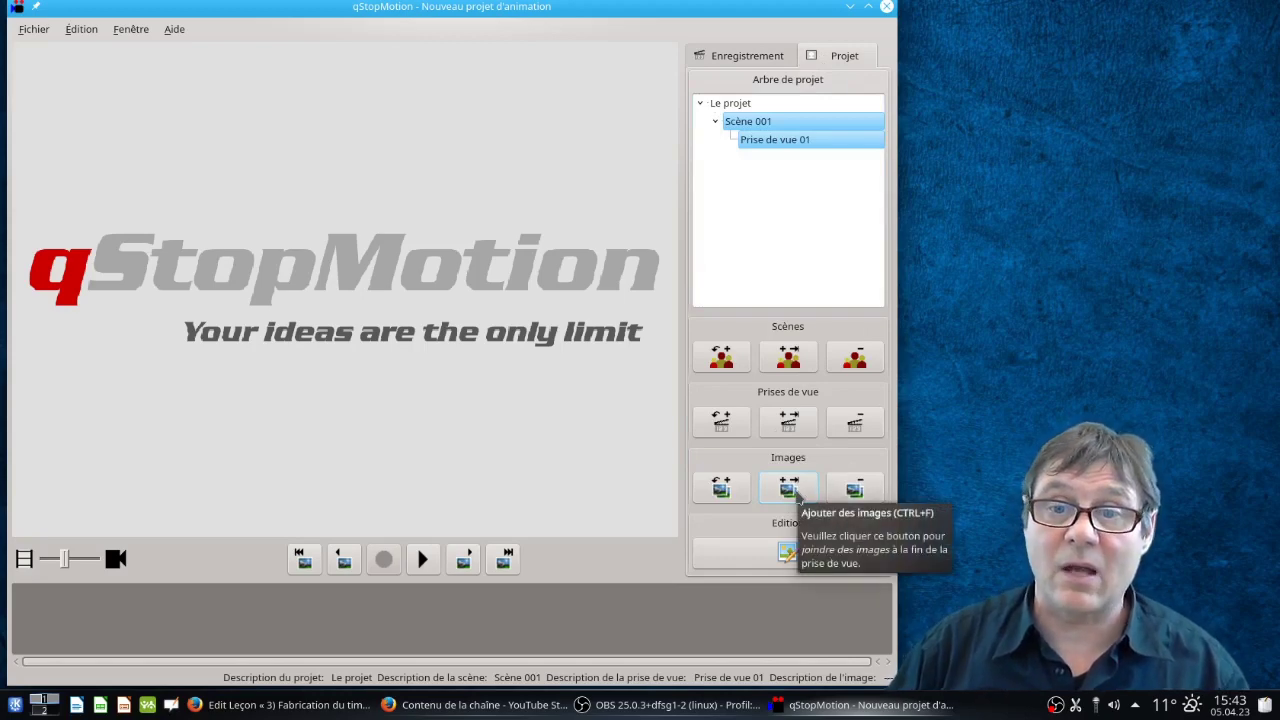
click(789, 488)
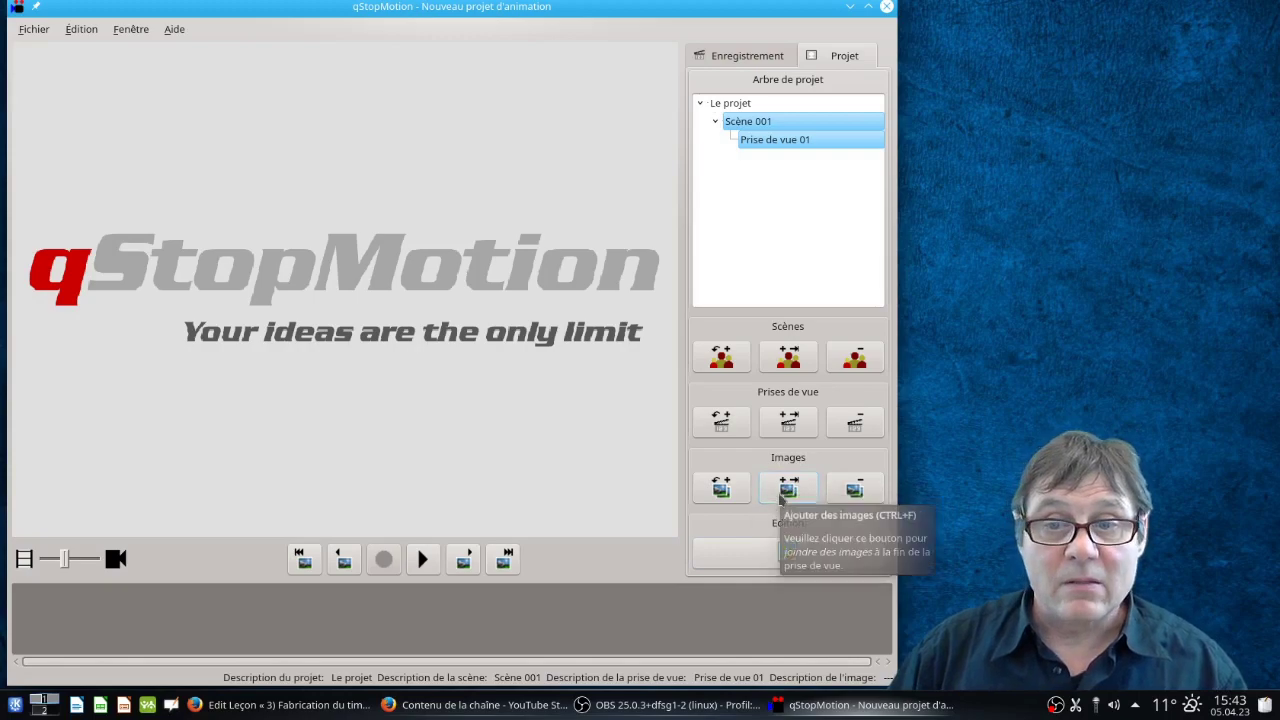
click(784, 494)
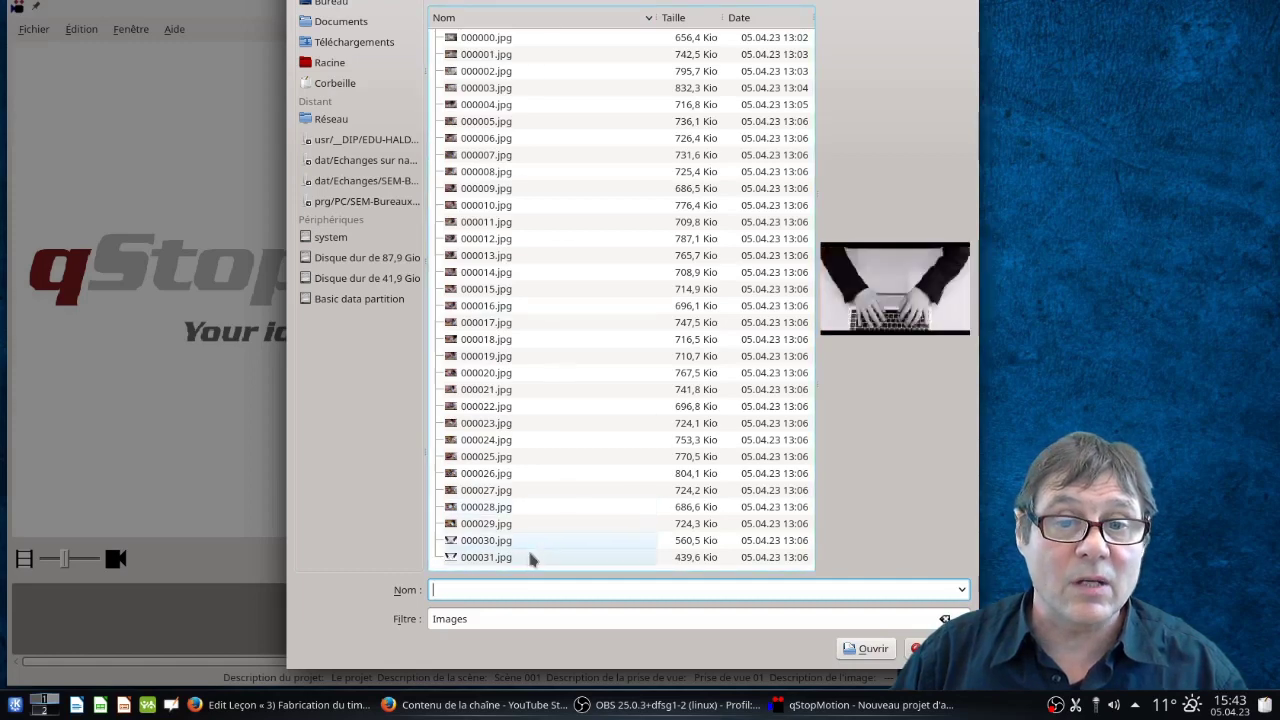
drag(530, 557, 477, 43)
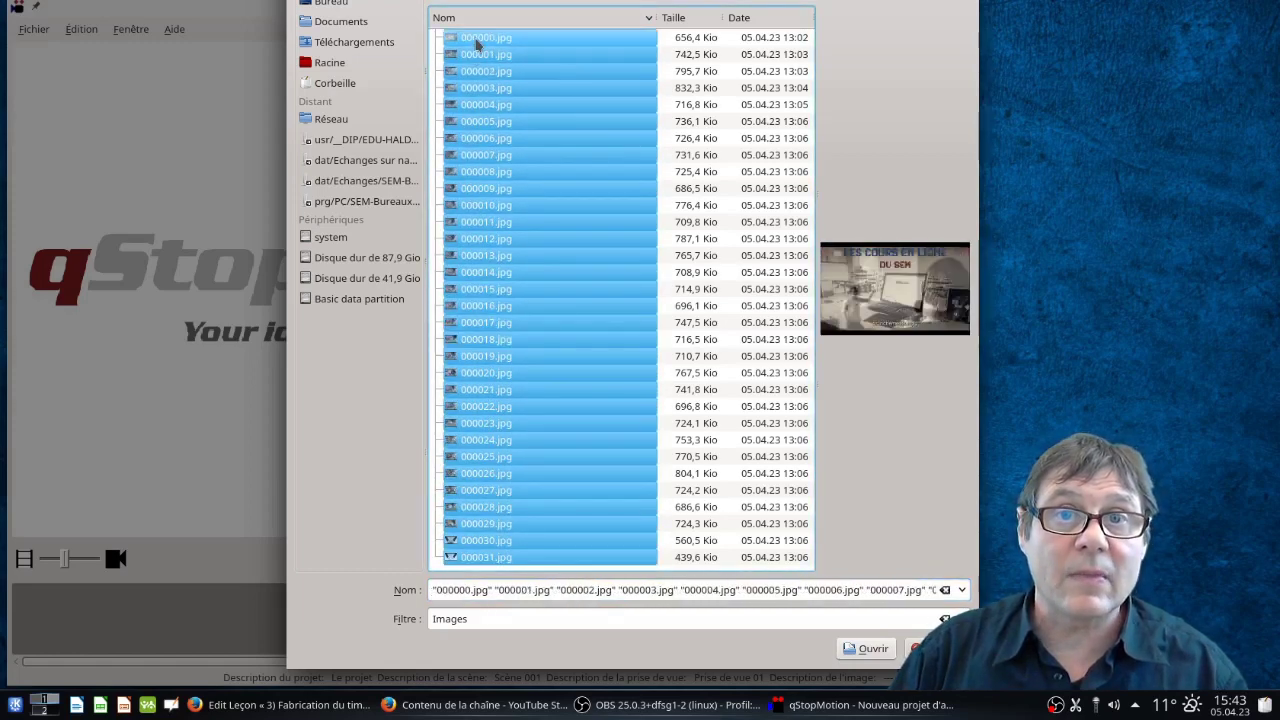
click(866, 649)
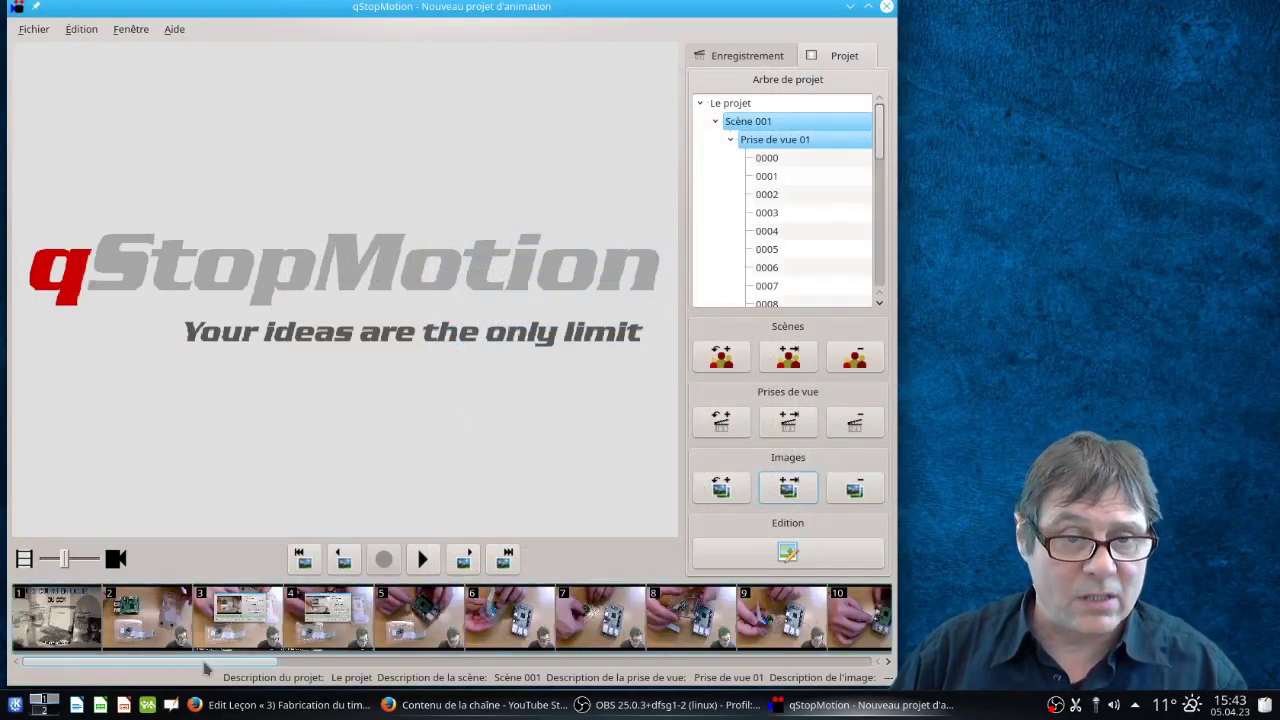
mouse_move(210, 665)
mouse_down()
mouse_move(815, 668)
mouse_move(215, 667)
mouse_up()
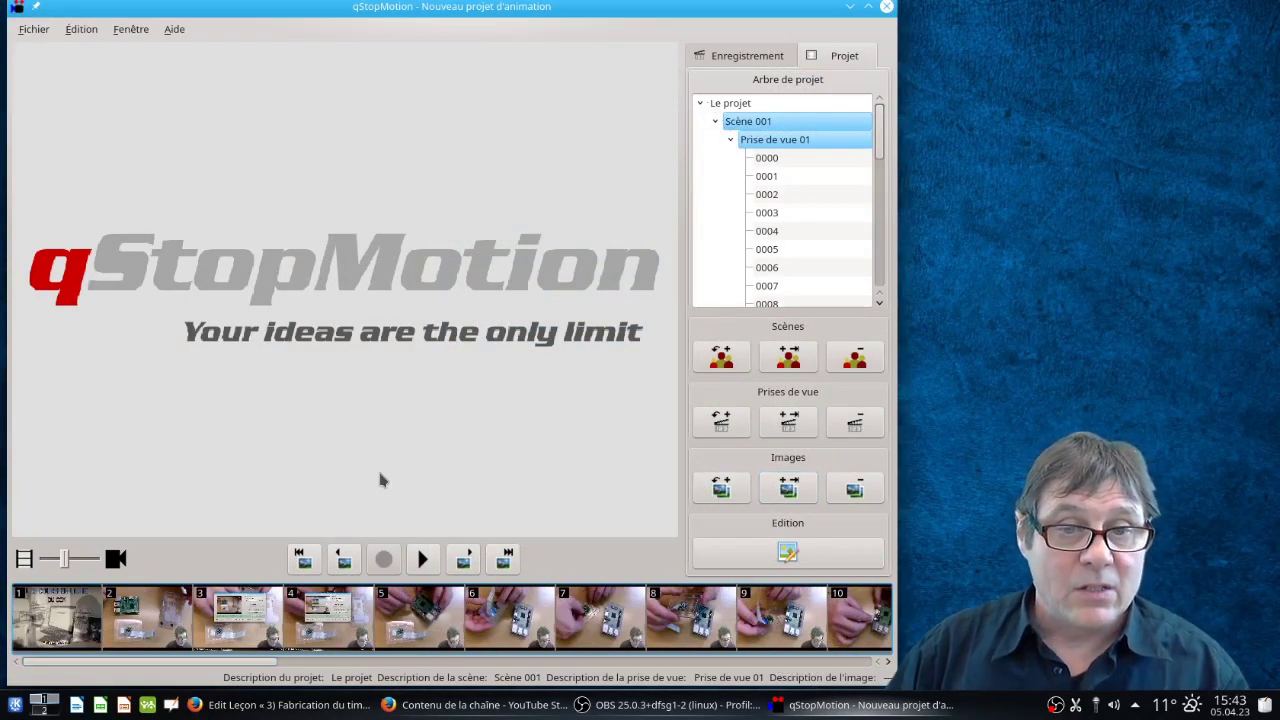
click(421, 563)
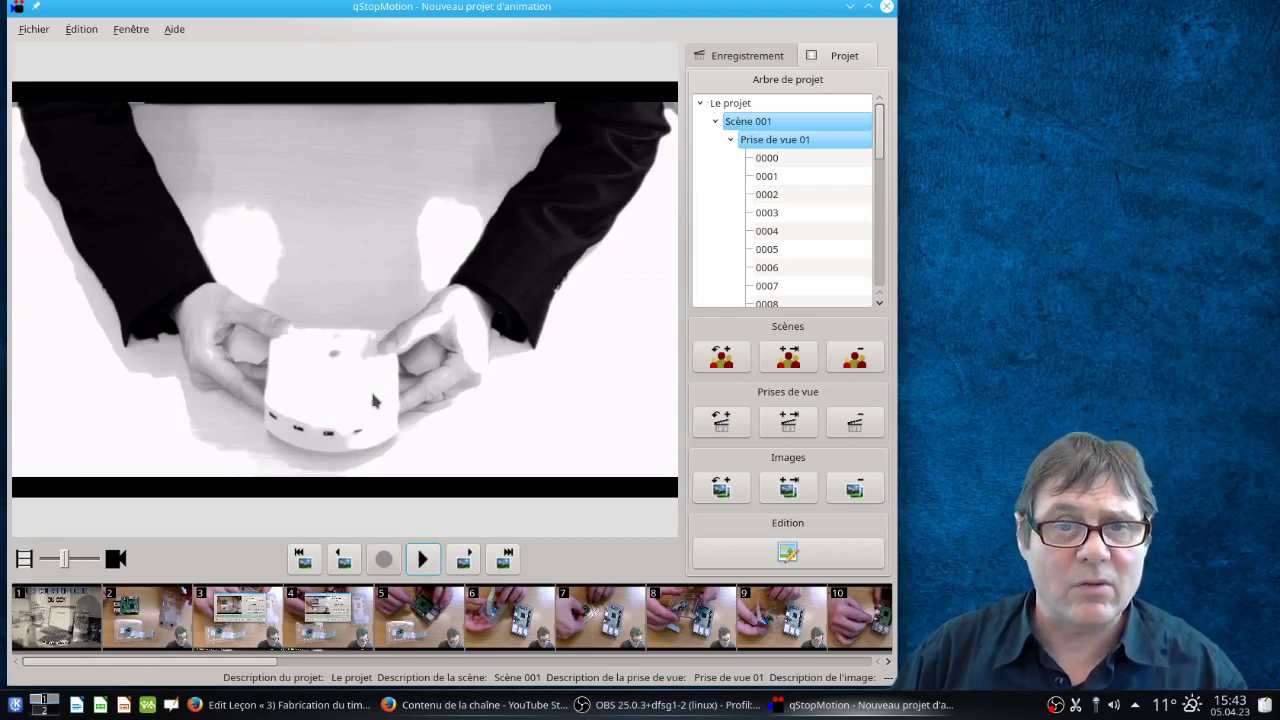
Set the project's video export frame rate to 8 images per second, apply it and replay the animation preview
click(33, 29)
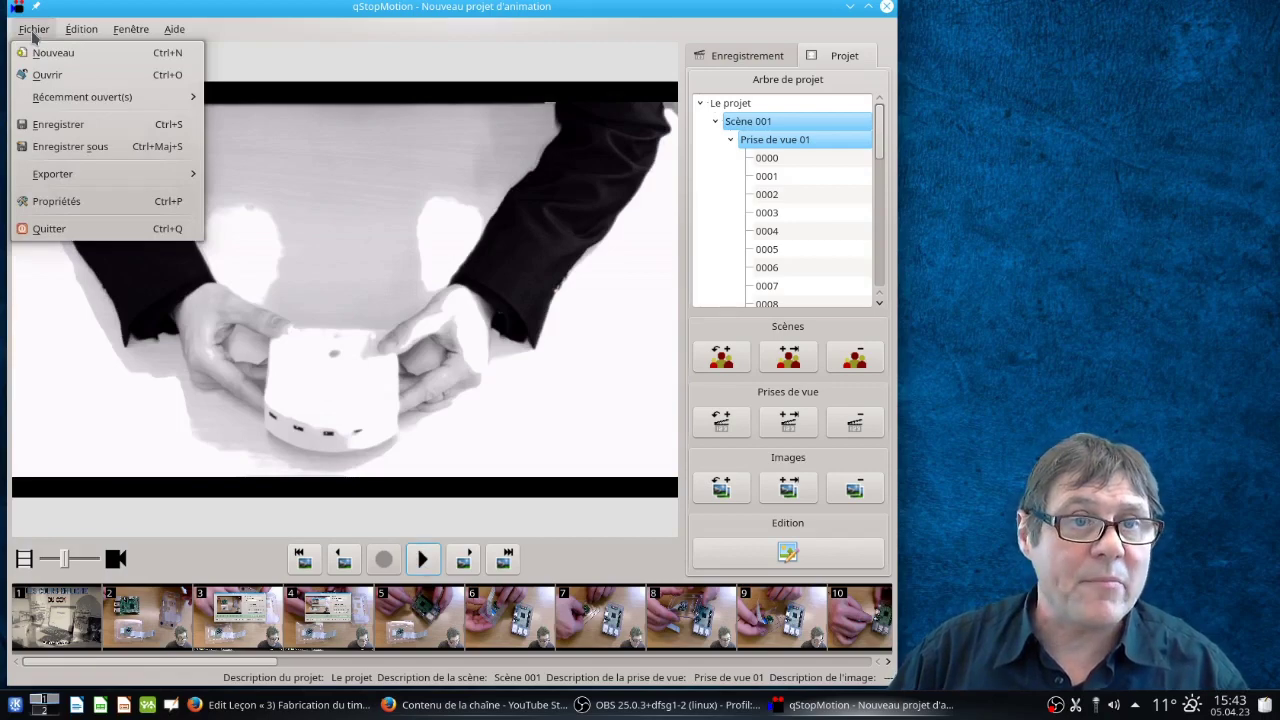
click(48, 201)
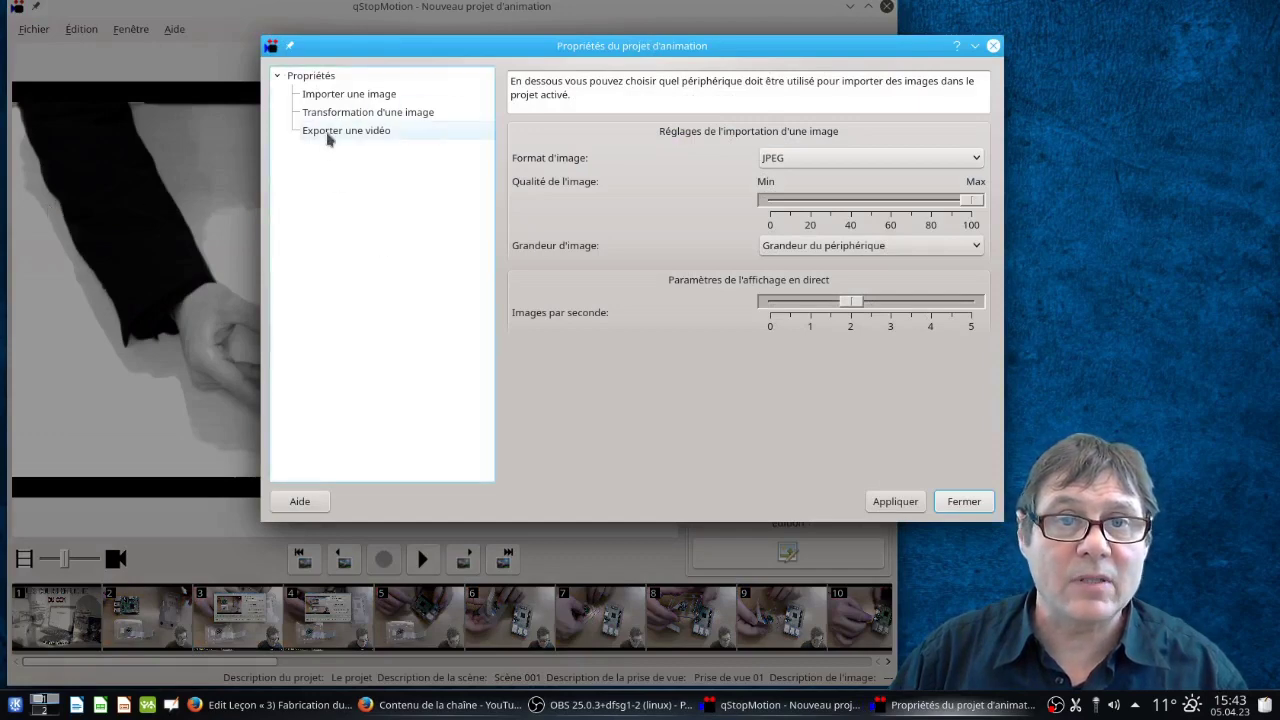
click(328, 134)
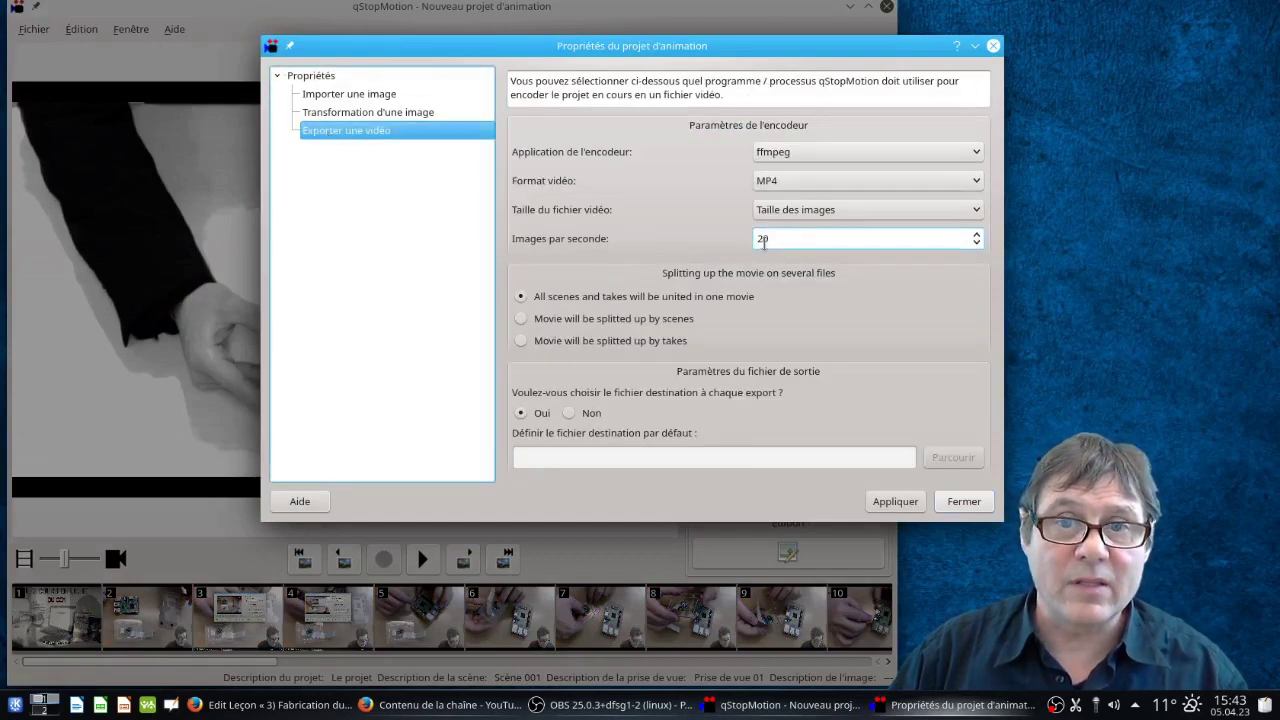
click(978, 244)
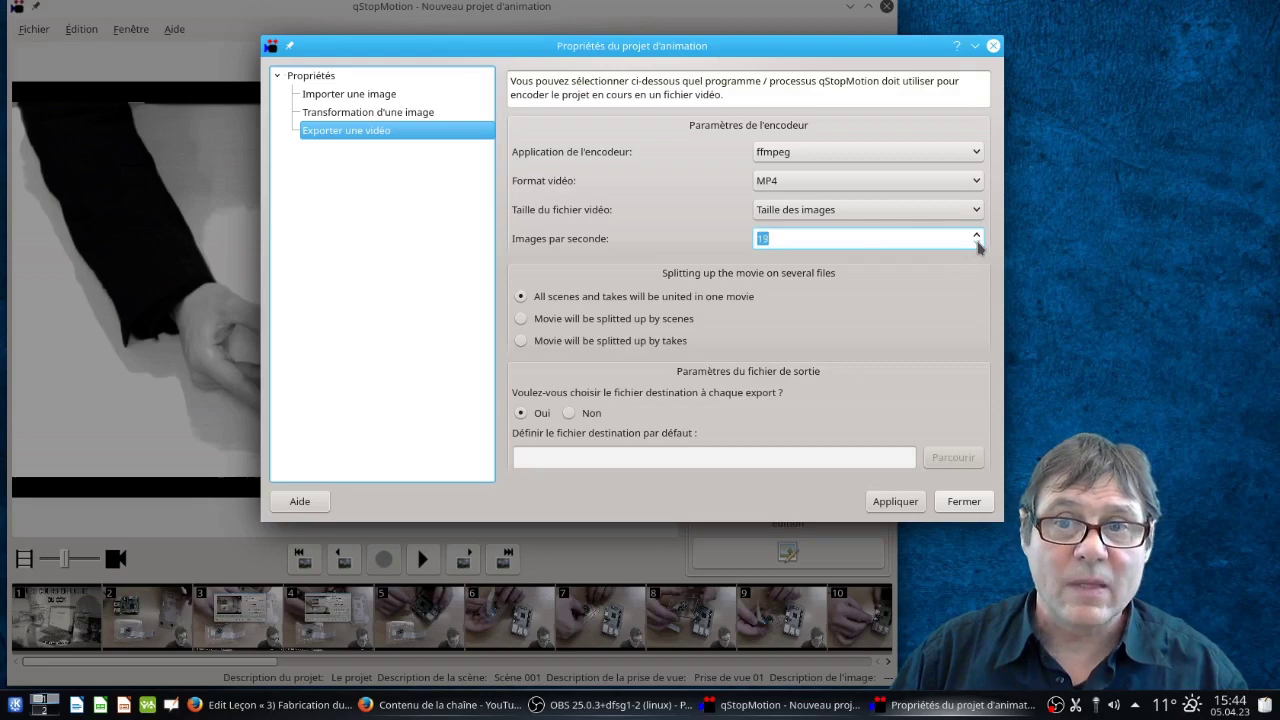
click(978, 244)
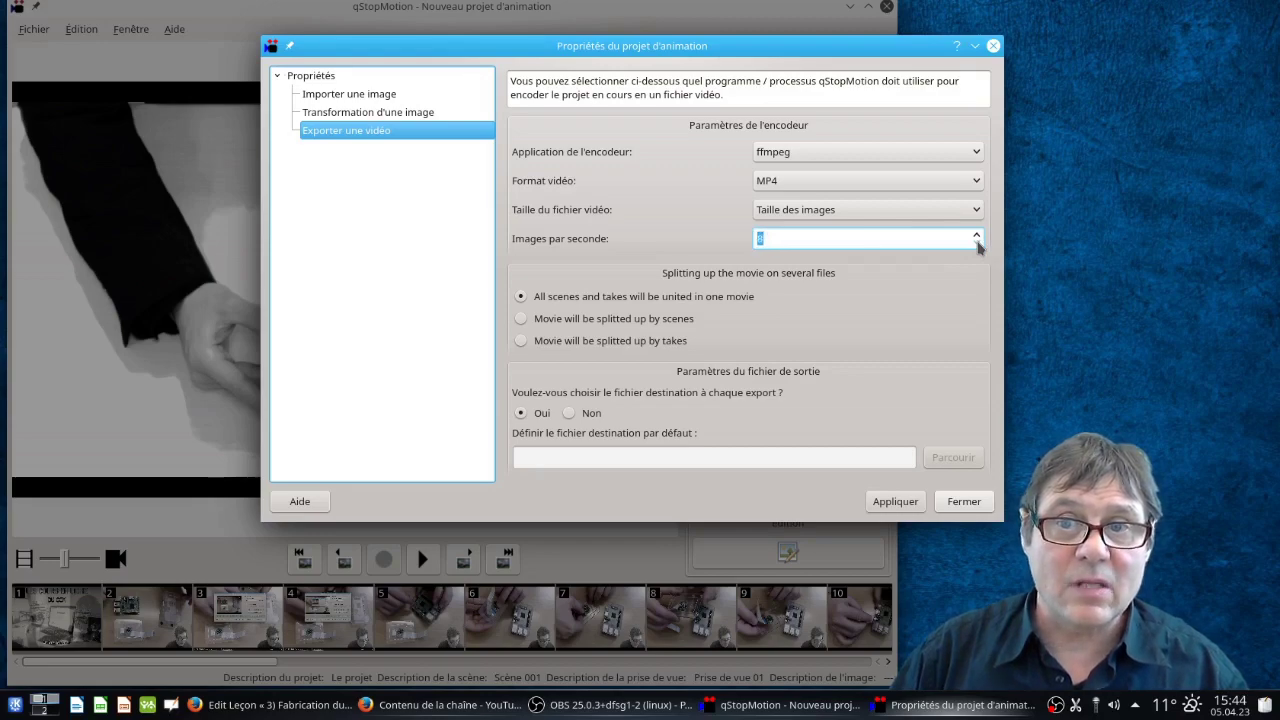
click(896, 501)
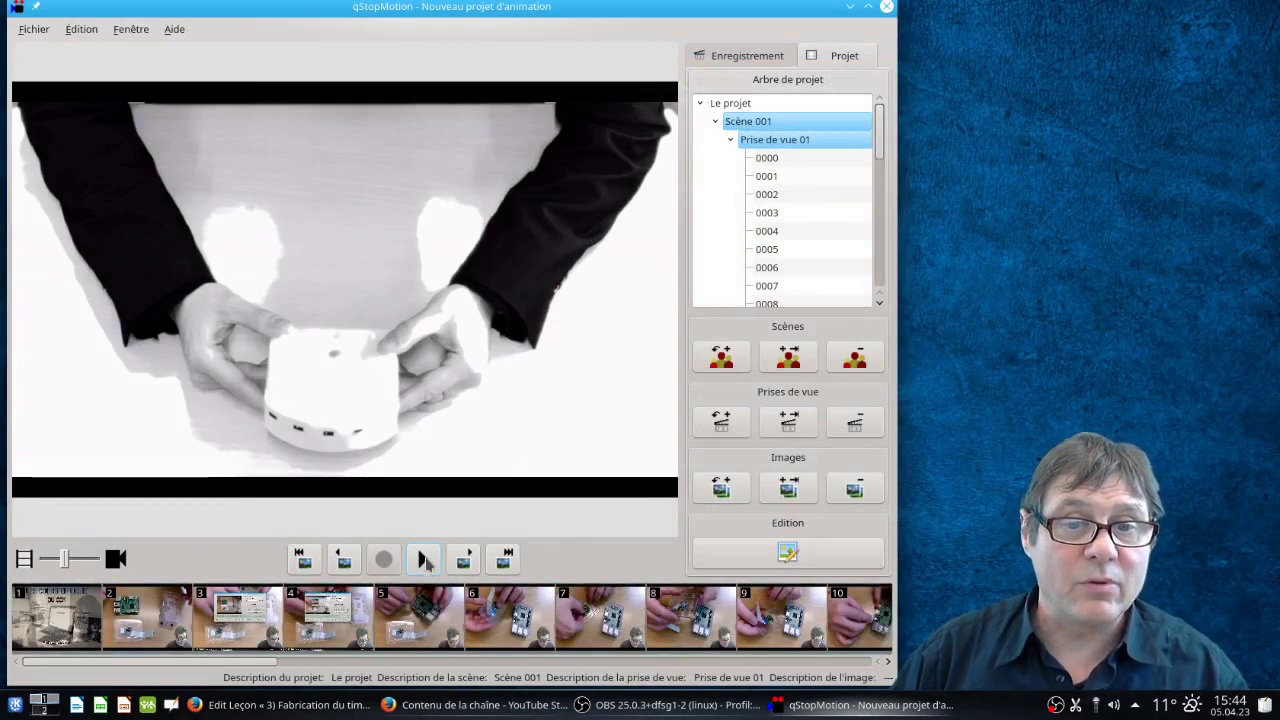
click(424, 561)
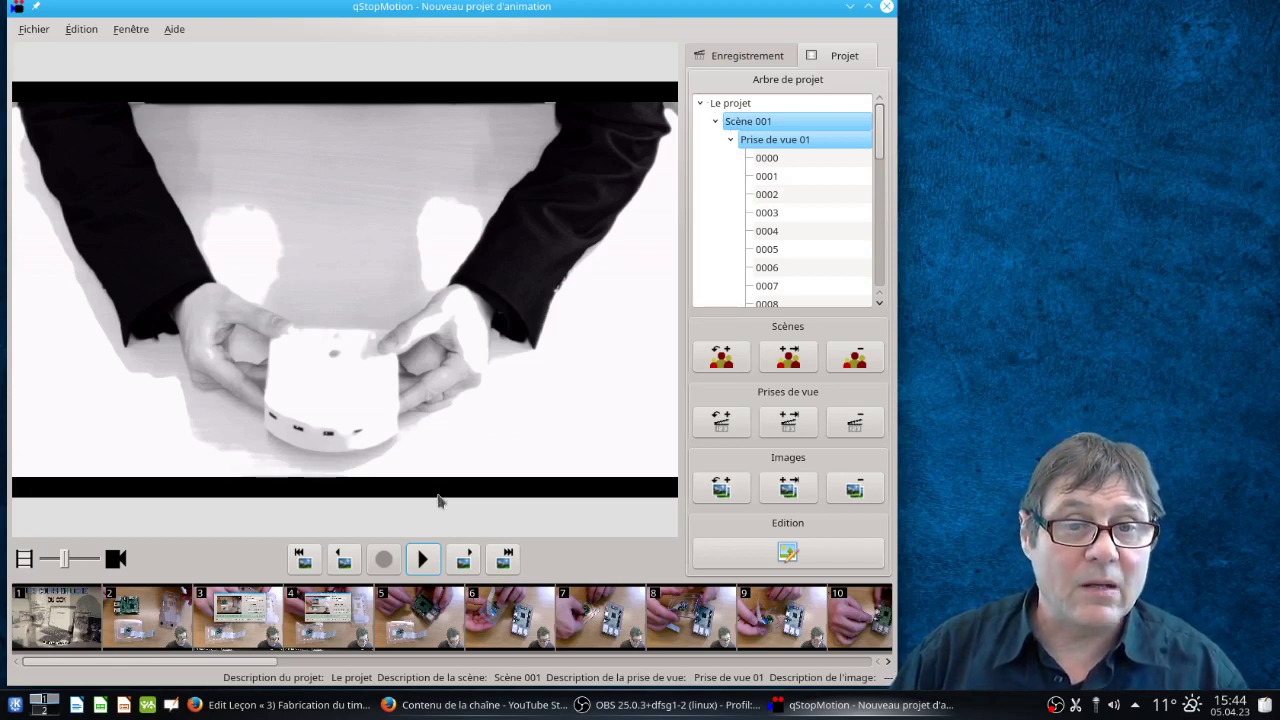
Export the animation as an MP4 video named exemple to the Bureau folder
click(27, 30)
mouse_move(42, 176)
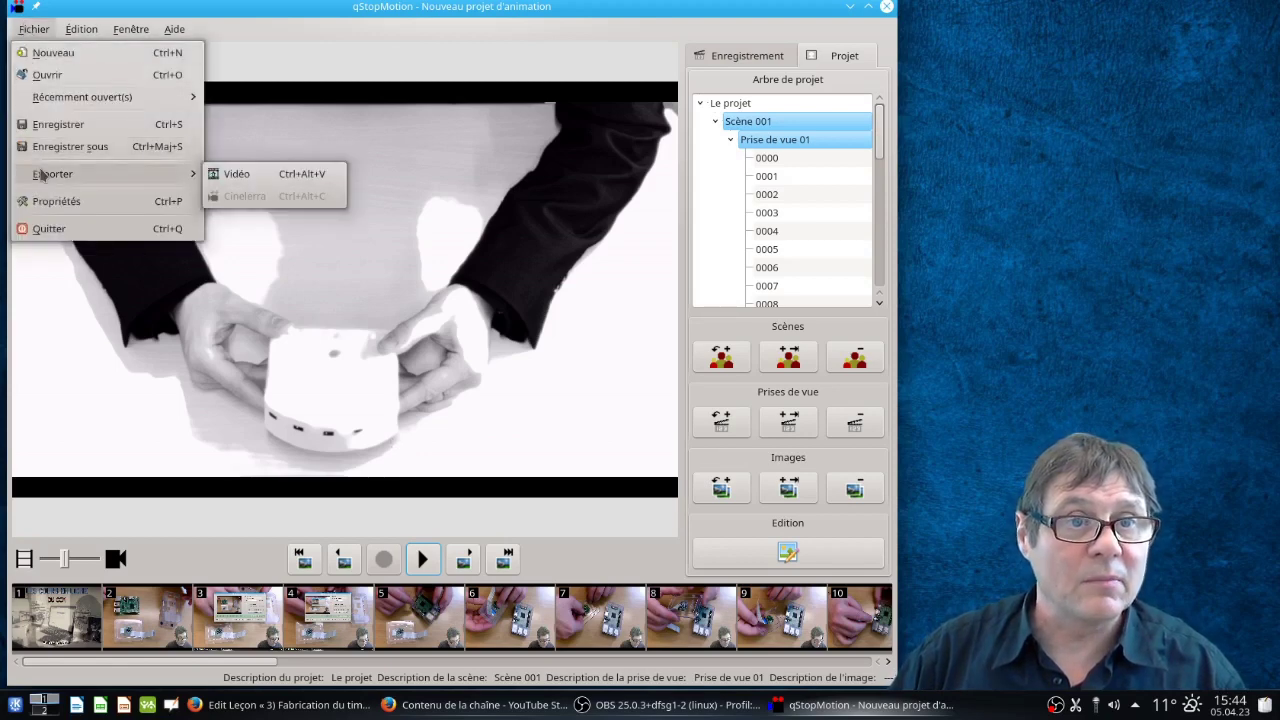
click(228, 174)
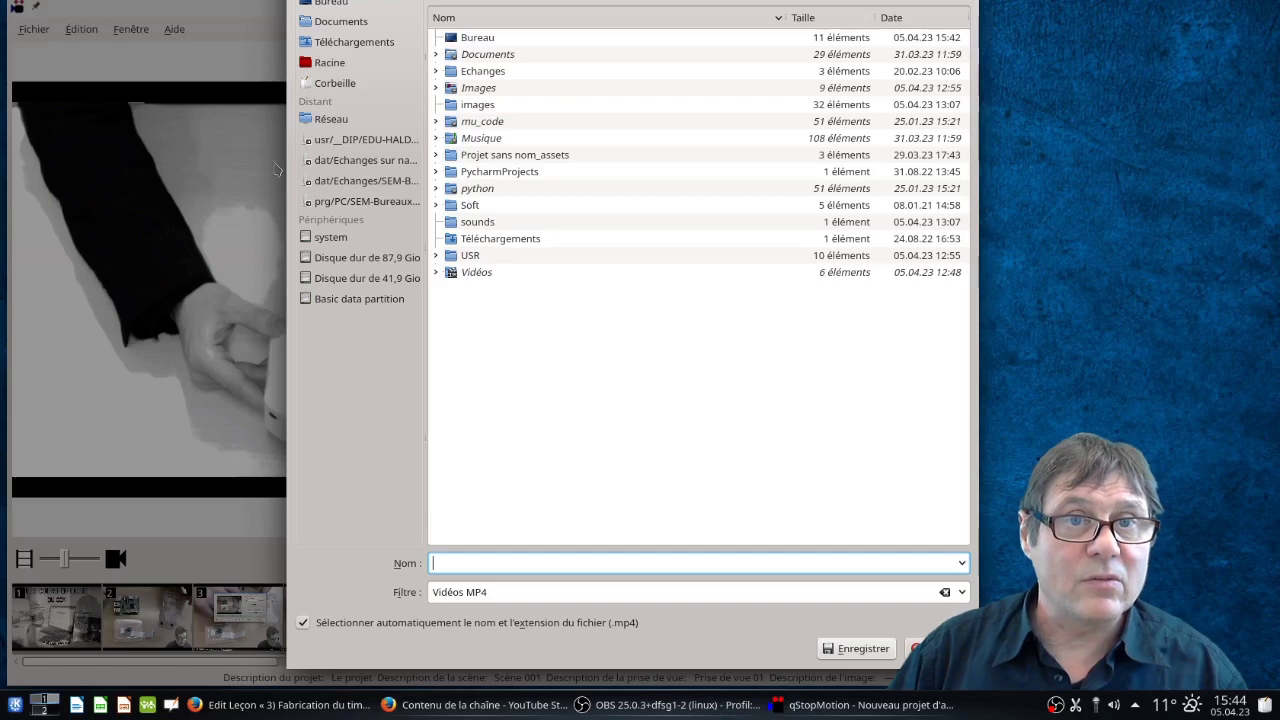
click(330, 6)
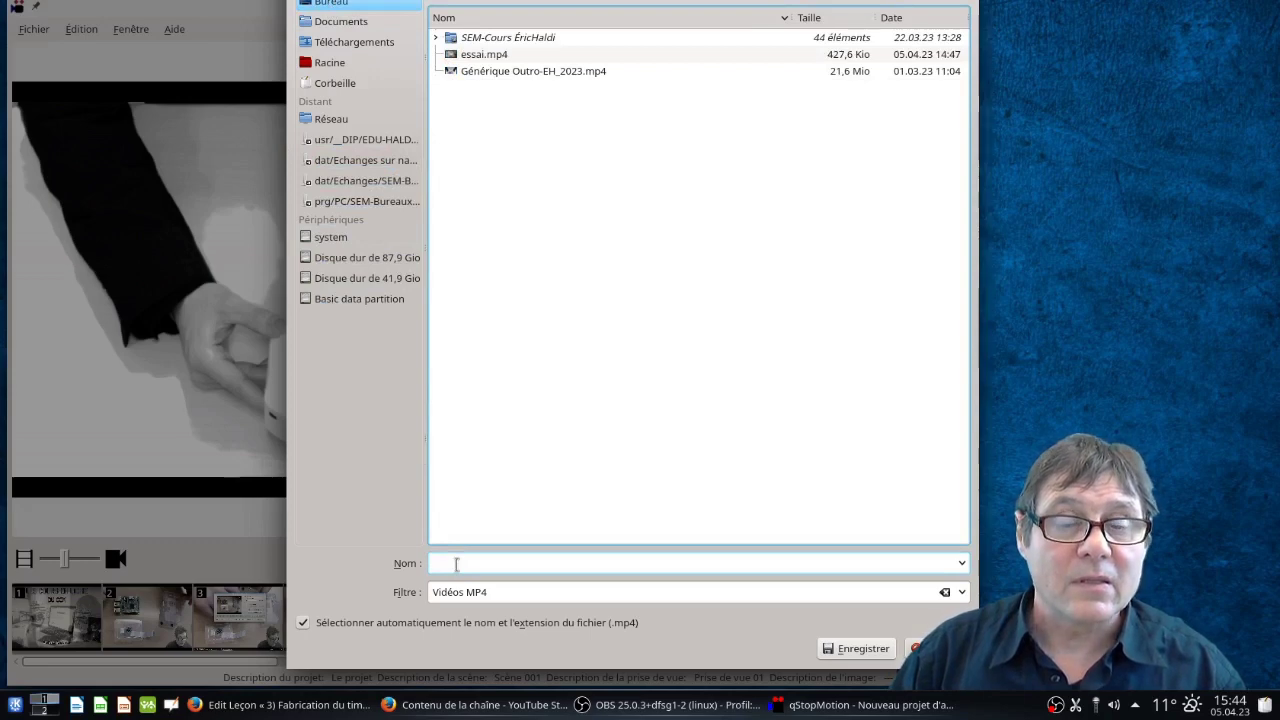
click(456, 564)
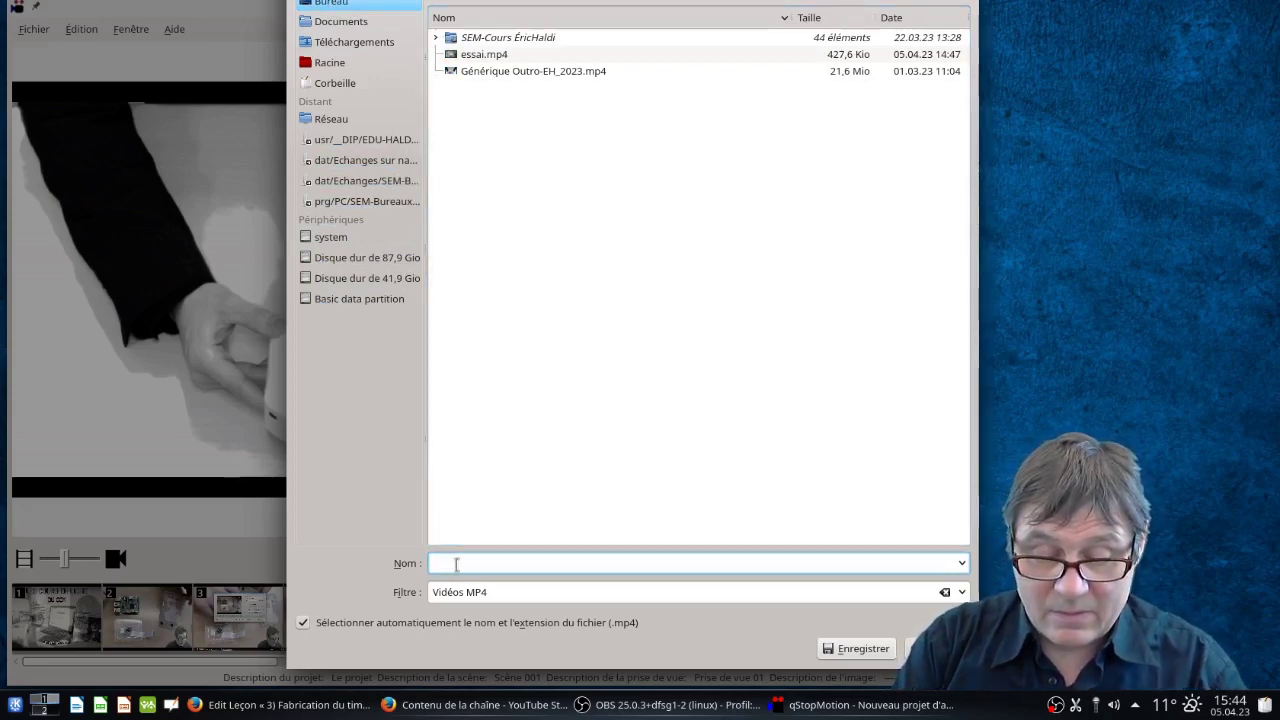
text(exemple)
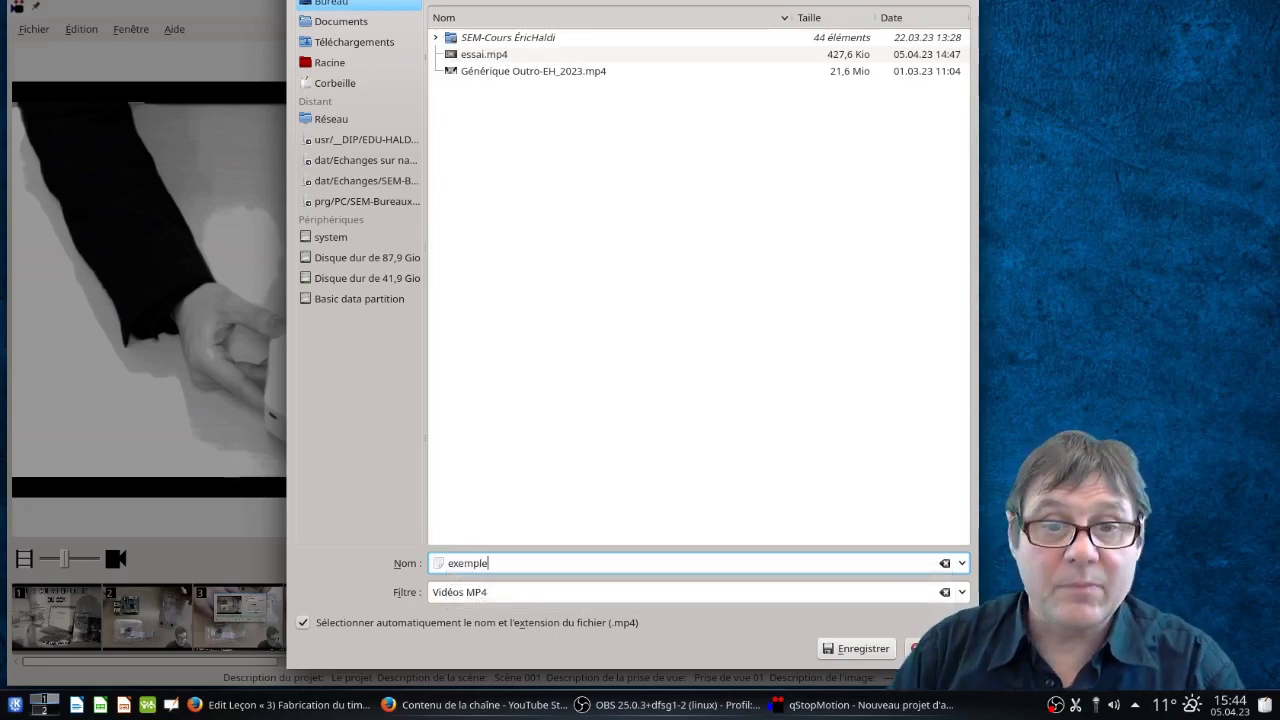
click(864, 649)
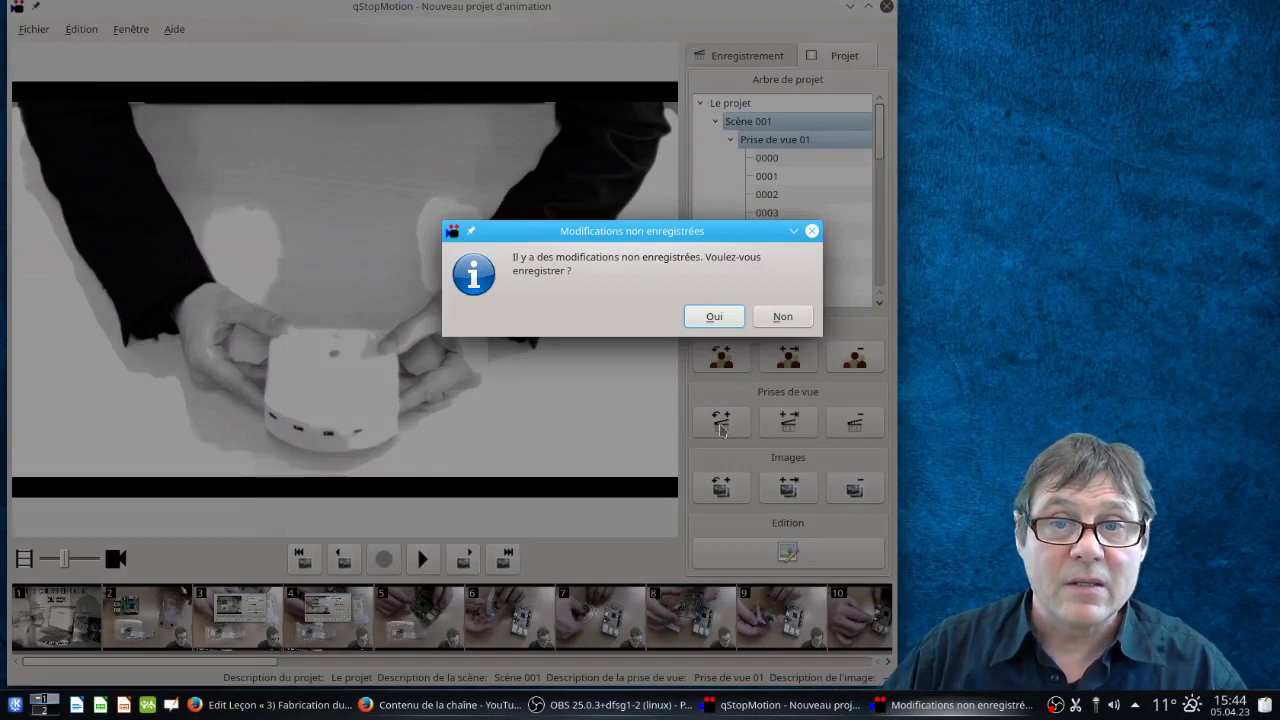
Save the unsaved project as Le projet in the Bureau folder and close the export result and encoder output
click(713, 317)
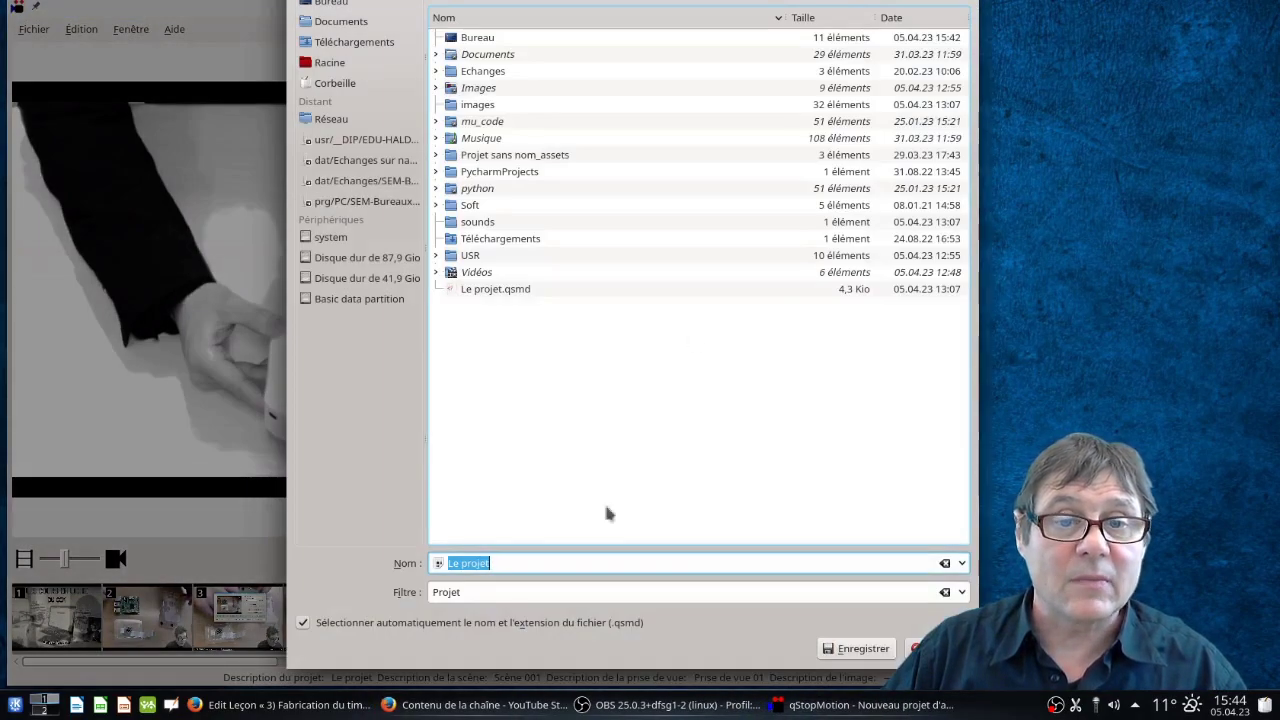
click(334, 6)
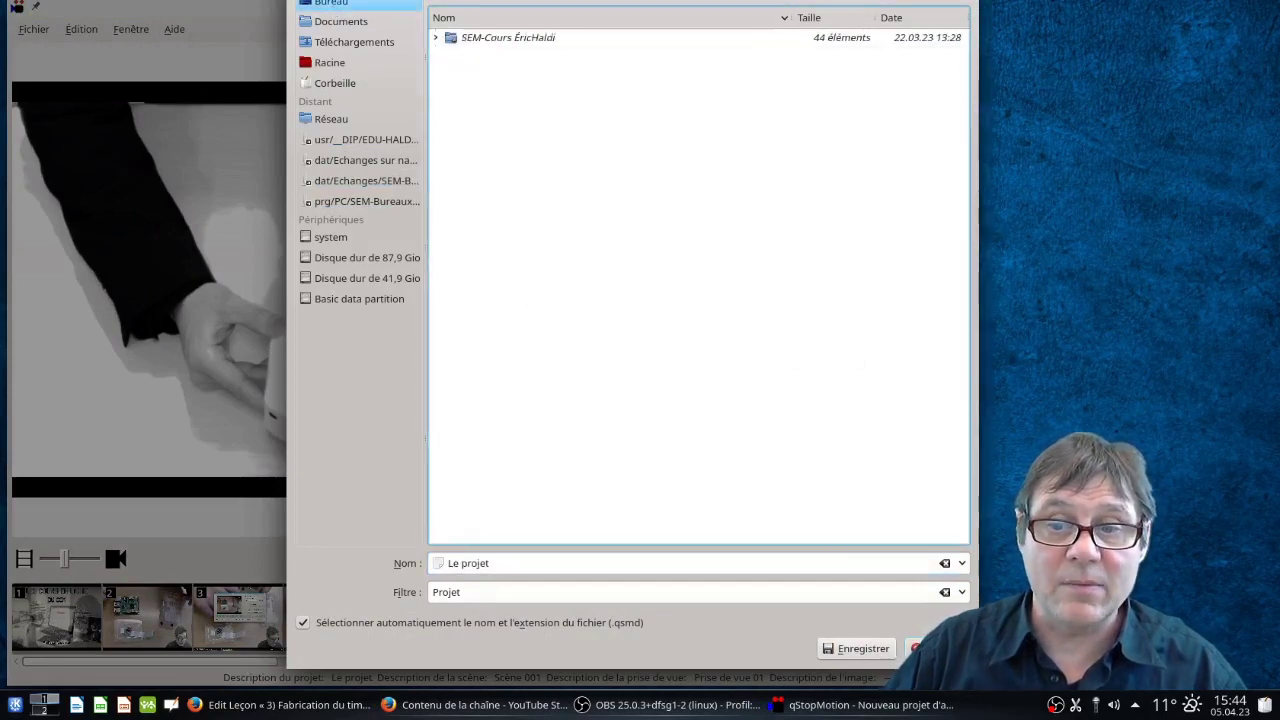
click(857, 649)
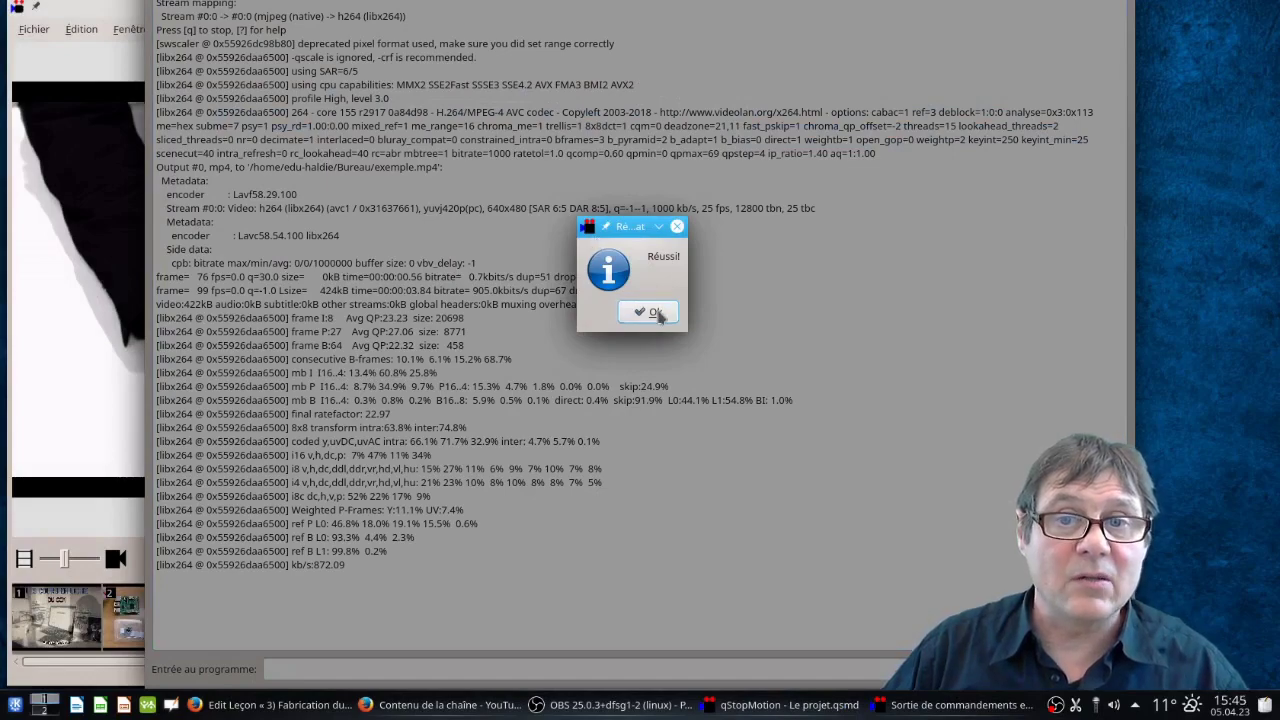
click(657, 311)
click(889, 678)
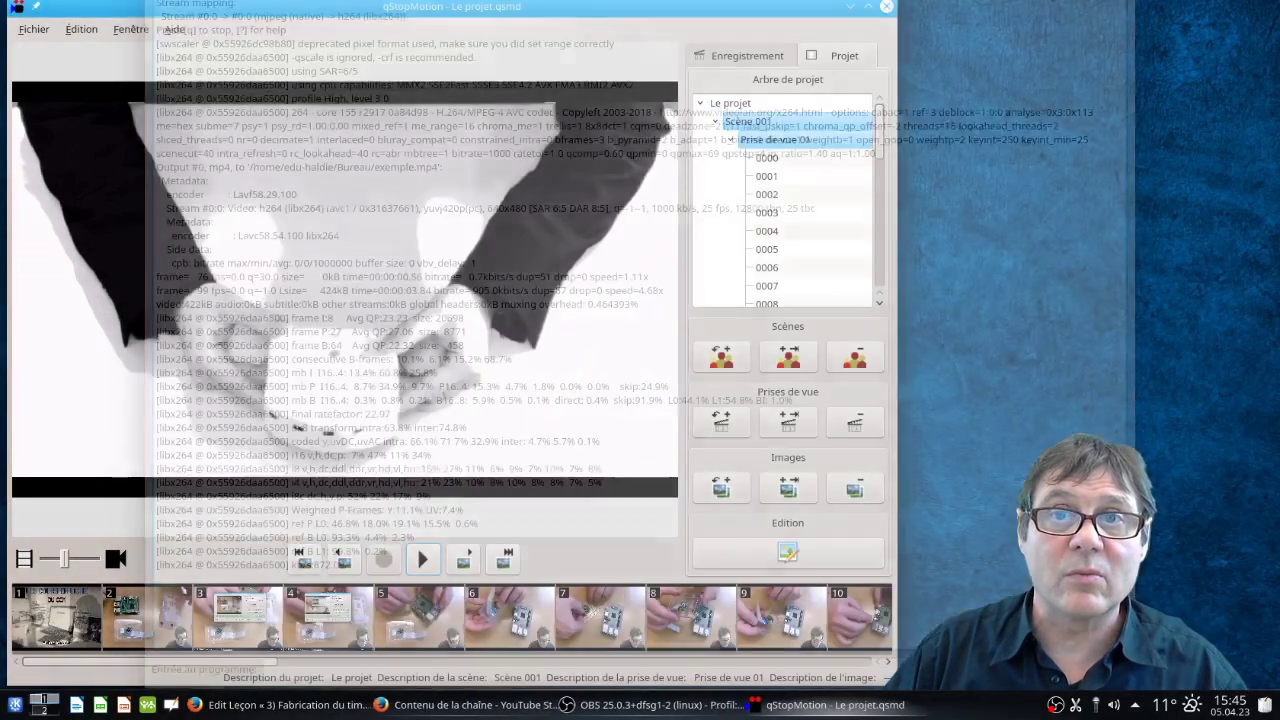
Minimize the project window, play exemple.mp4 from the desktop in VLC, replay it from the playlist and close the player
click(849, 10)
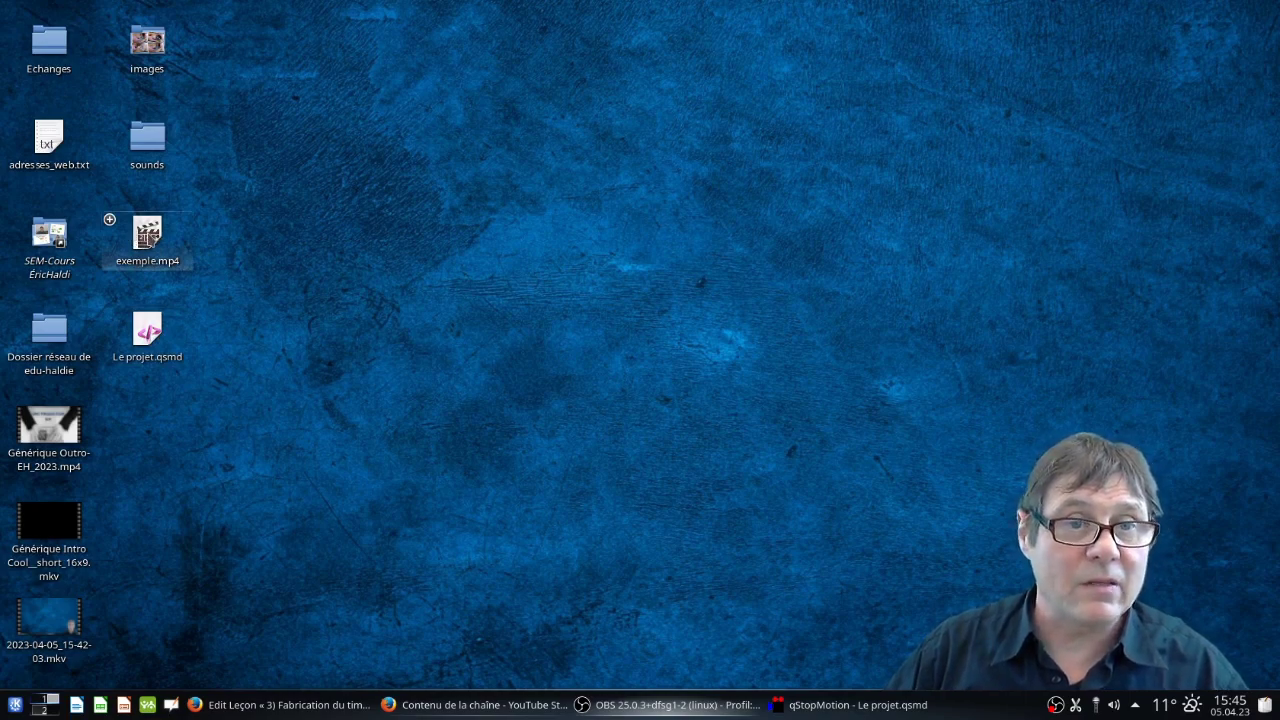
click(147, 237)
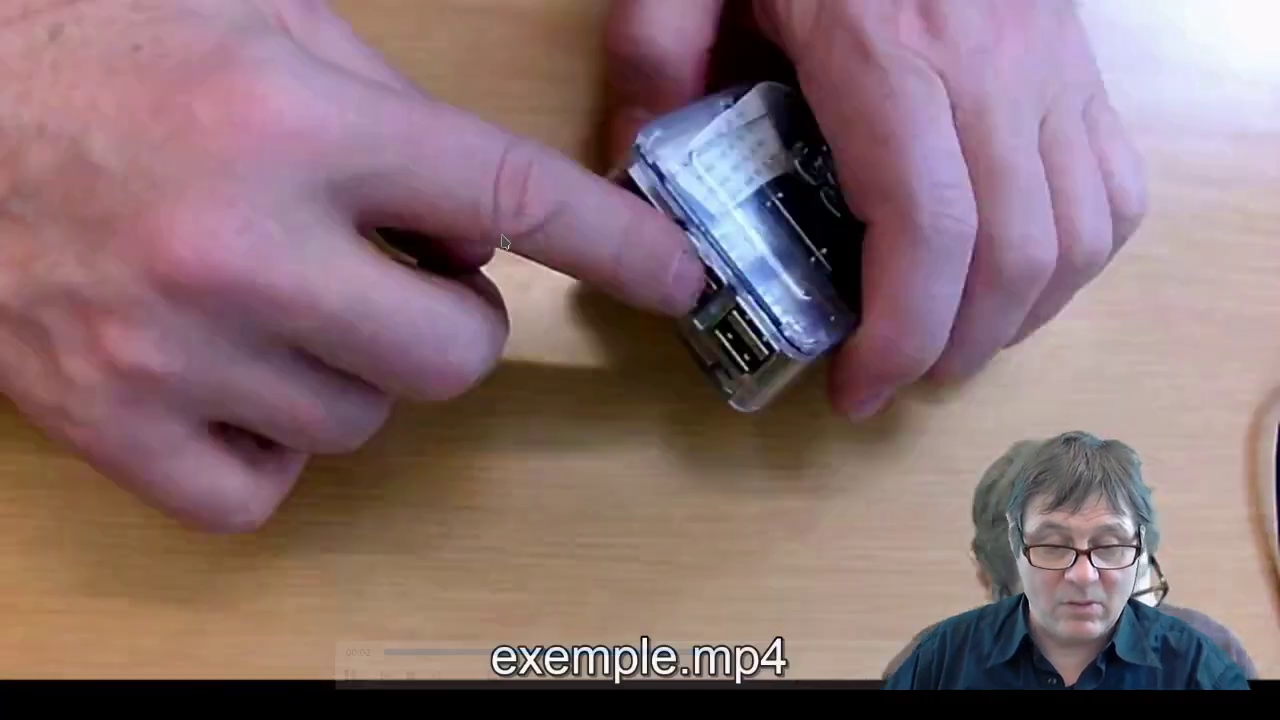
double_click(503, 241)
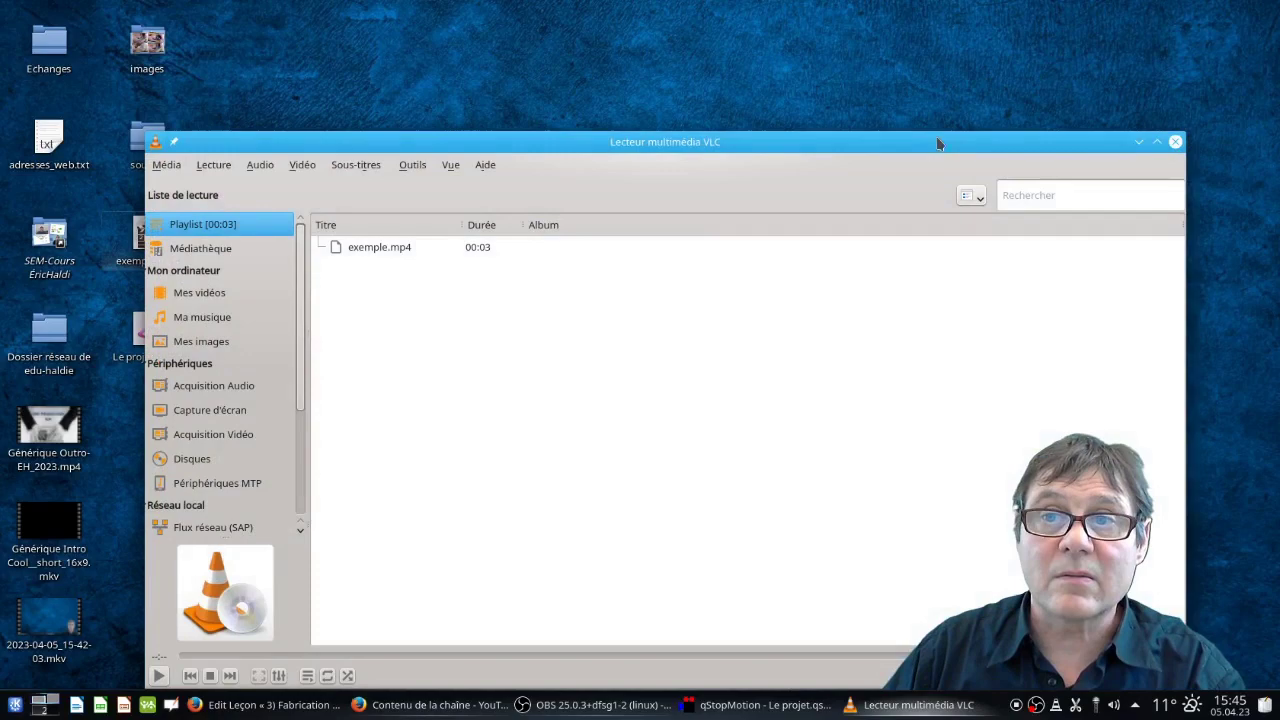
drag(937, 140, 669, 100)
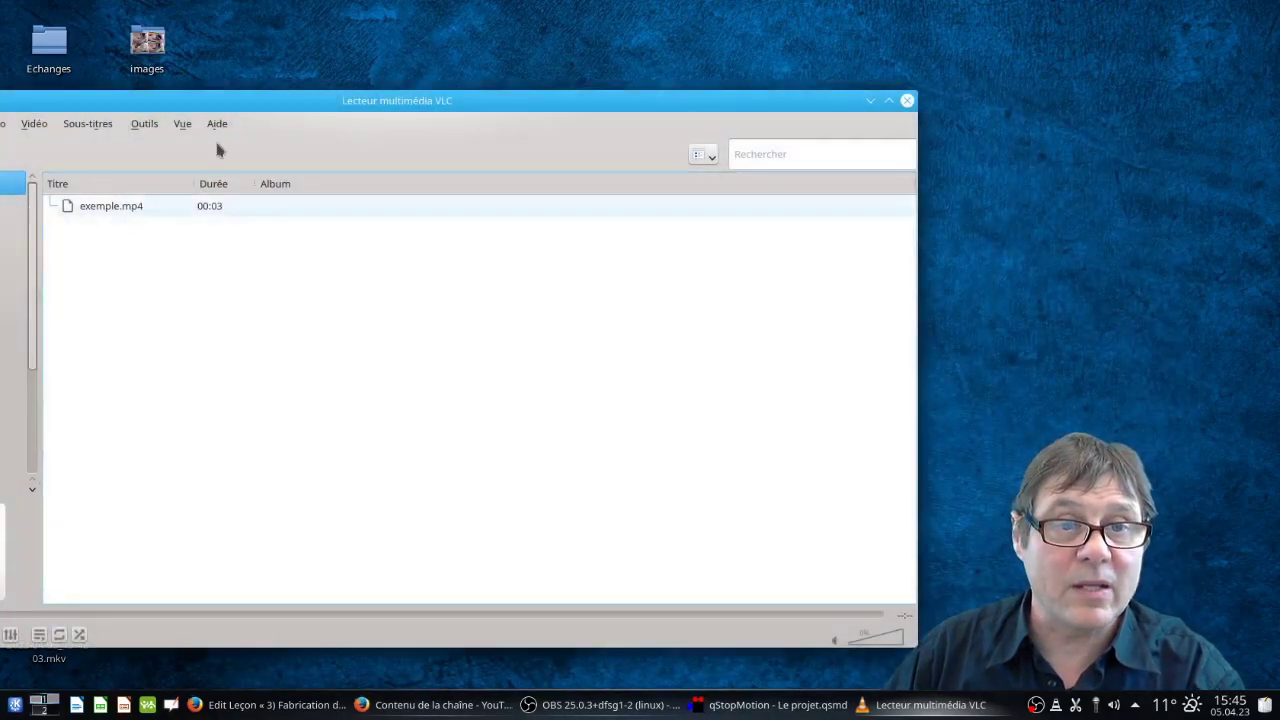
drag(330, 104, 425, 95)
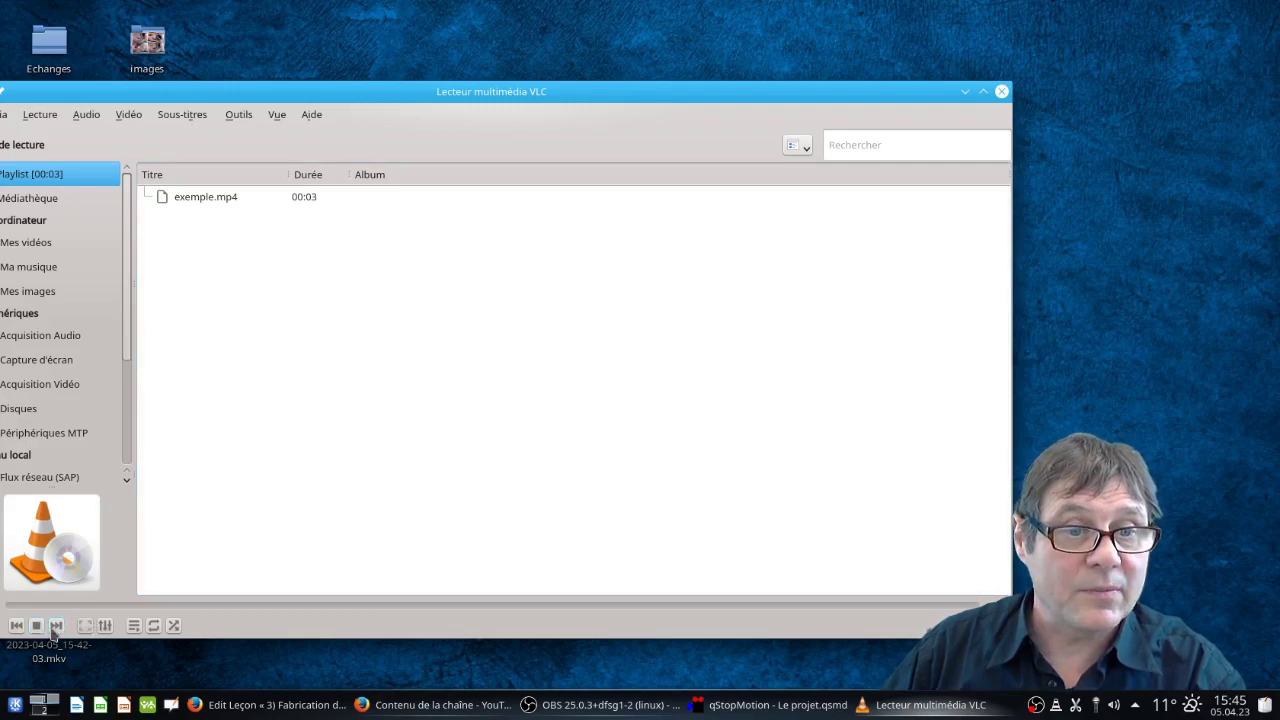
double_click(203, 198)
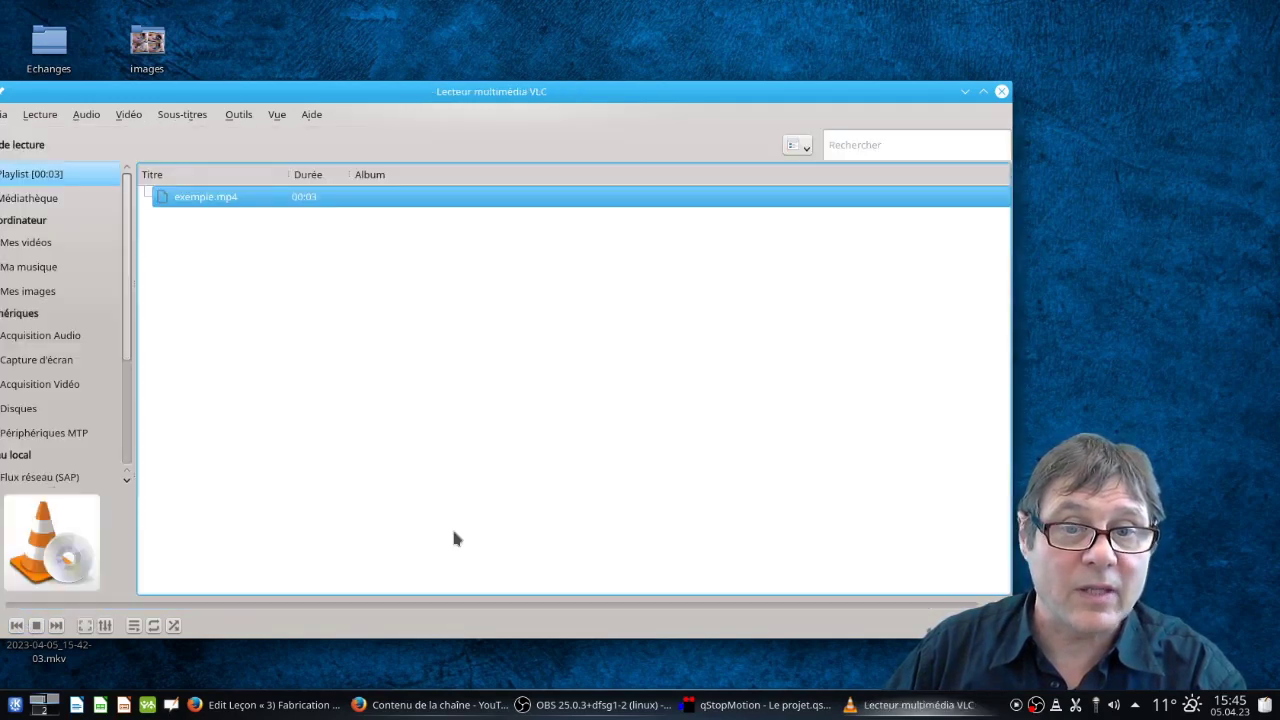
click(1002, 92)
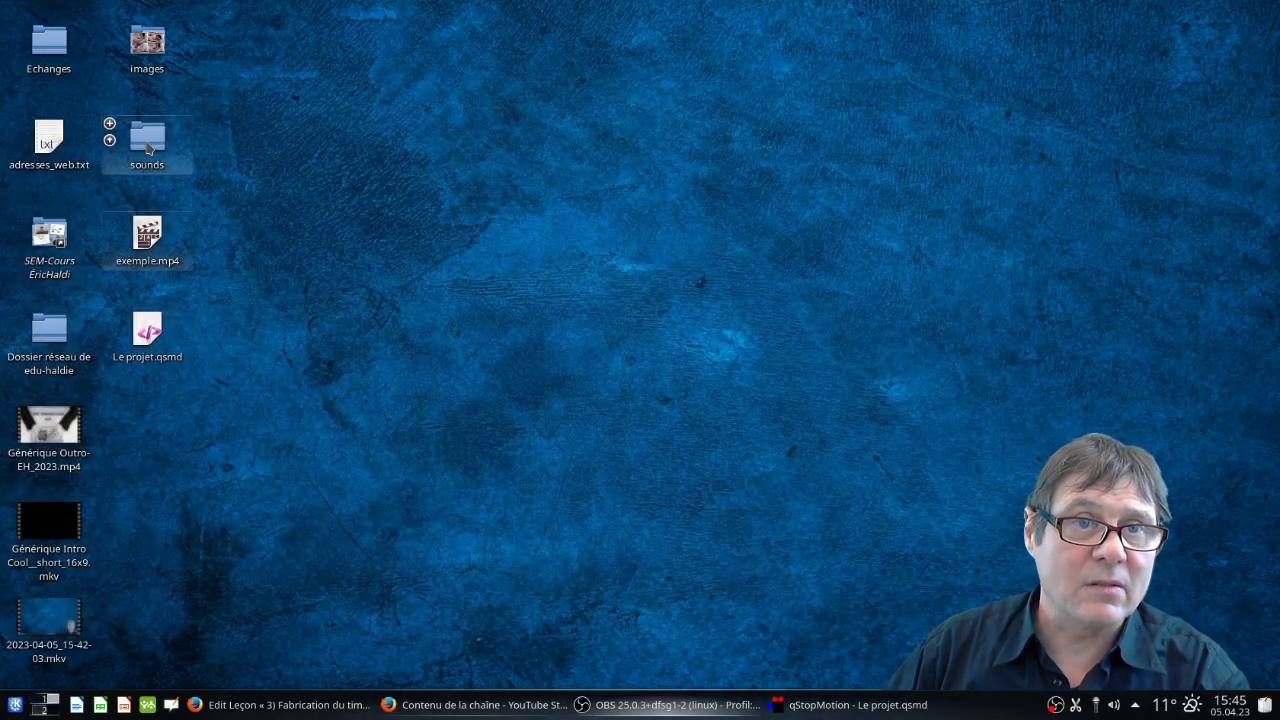